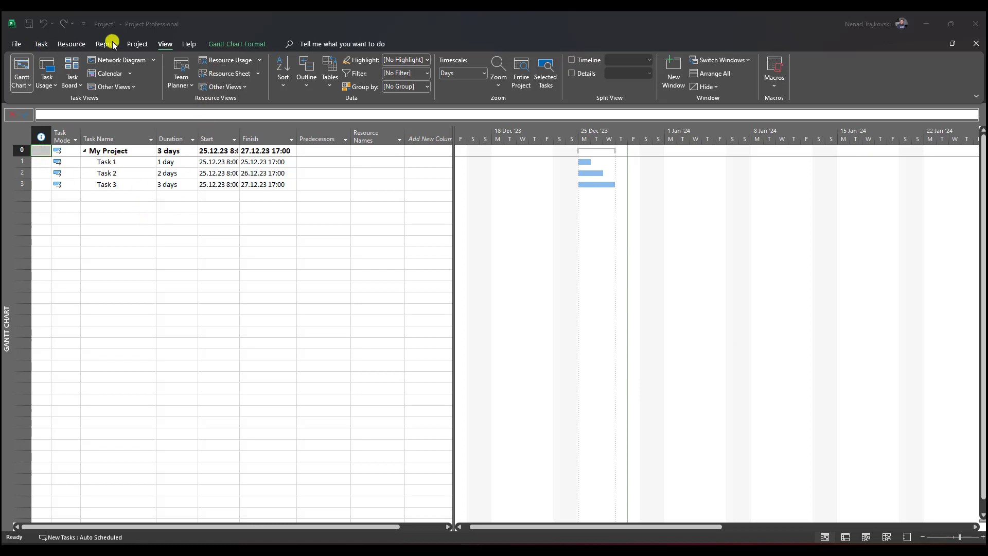
Step: Check the resource list, then assign the first and third listed resources to Task 1
{"action": "left_click", "coordinate": [230, 73]}
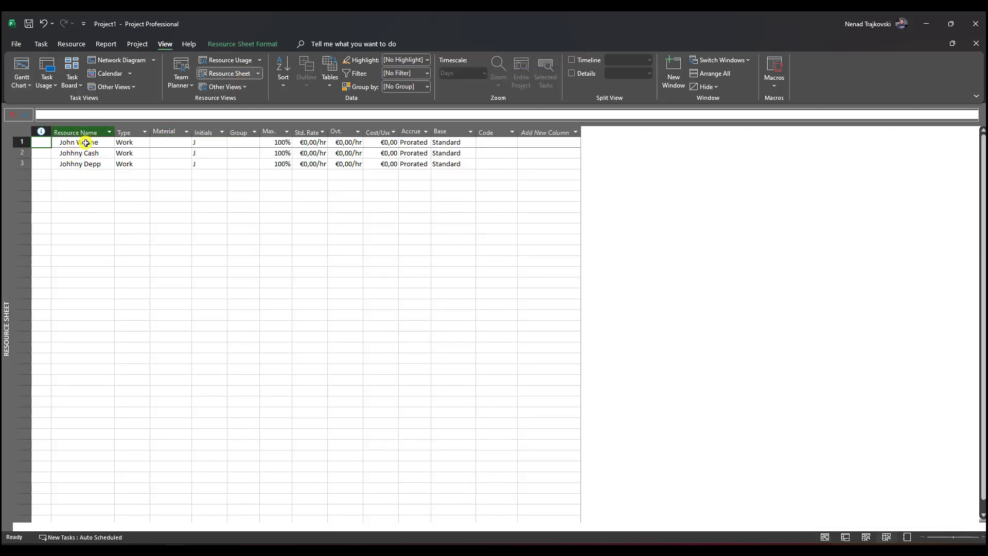
{"action": "left_click", "coordinate": [23, 69]}
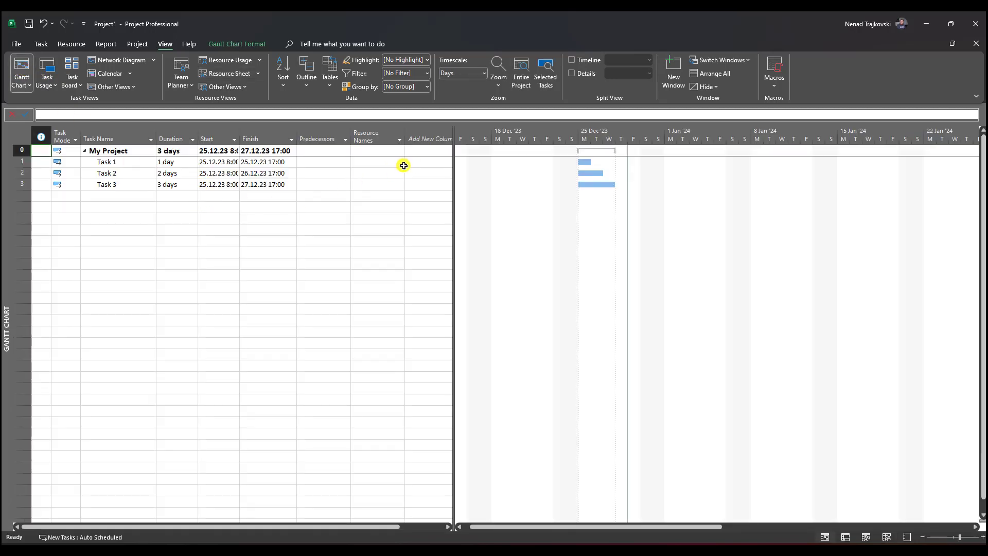
{"action": "left_click", "coordinate": [404, 163]}
{"action": "left_click", "coordinate": [401, 162]}
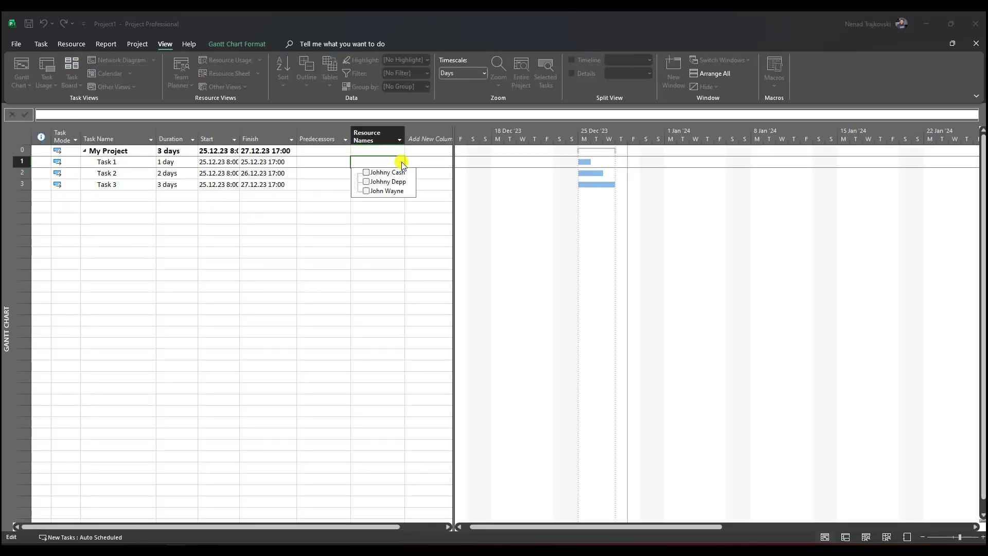
{"action": "left_click", "coordinate": [396, 172]}
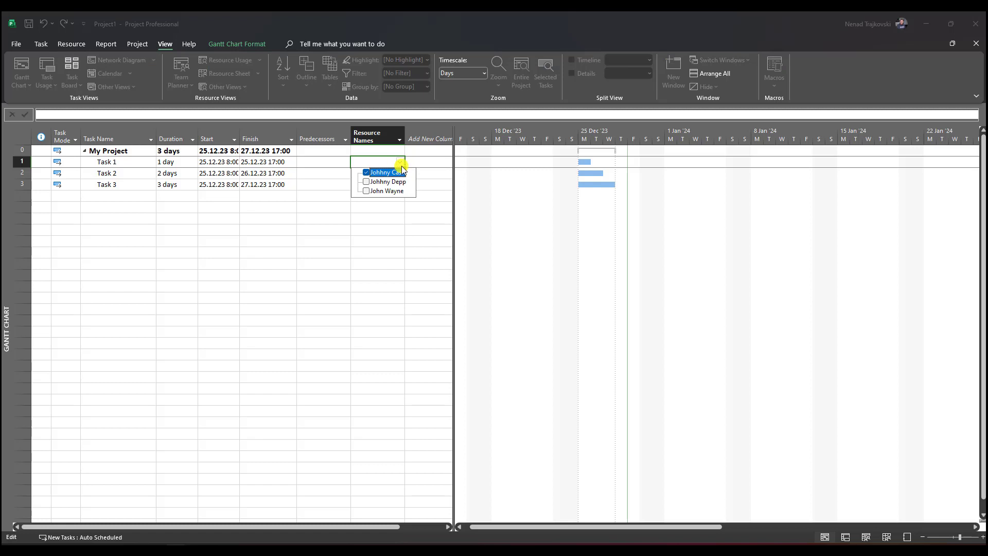
{"action": "left_click", "coordinate": [395, 194]}
{"action": "key", "text": "Return"}
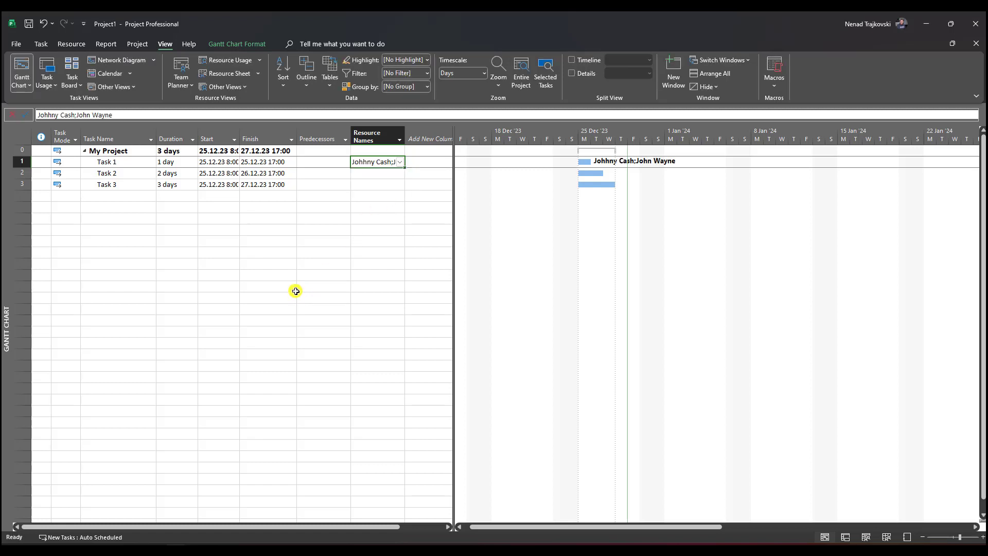
Step: Assign one remaining resource to Task 2 and move to Task 3's resource cell
{"action": "left_click", "coordinate": [396, 173]}
{"action": "left_click", "coordinate": [400, 173]}
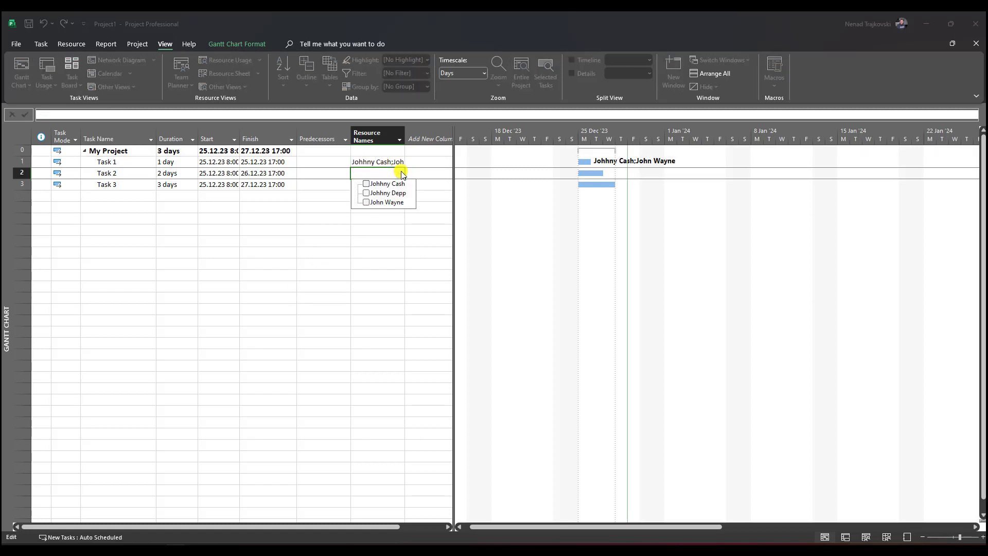
{"action": "left_click", "coordinate": [368, 193]}
{"action": "key", "text": "Return"}
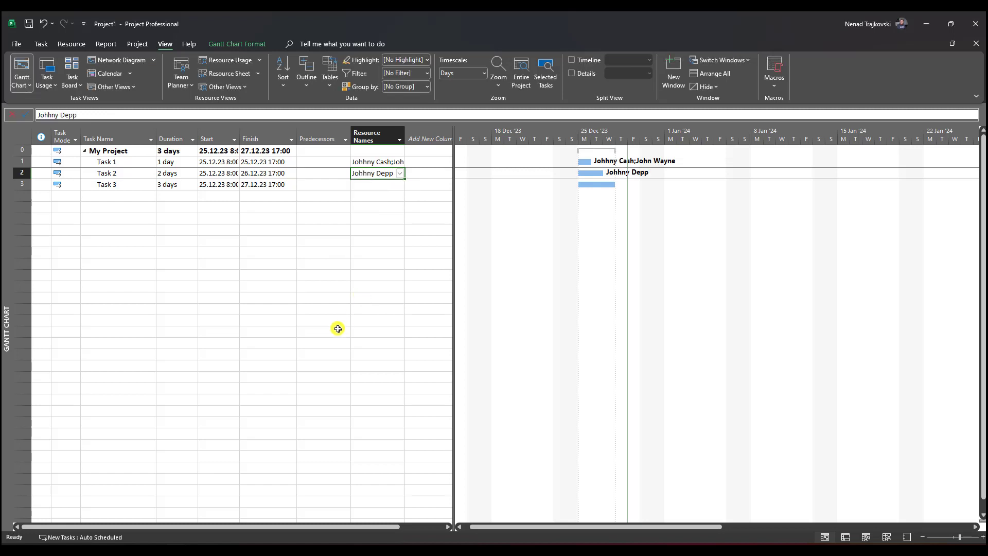
{"action": "left_click", "coordinate": [375, 186]}
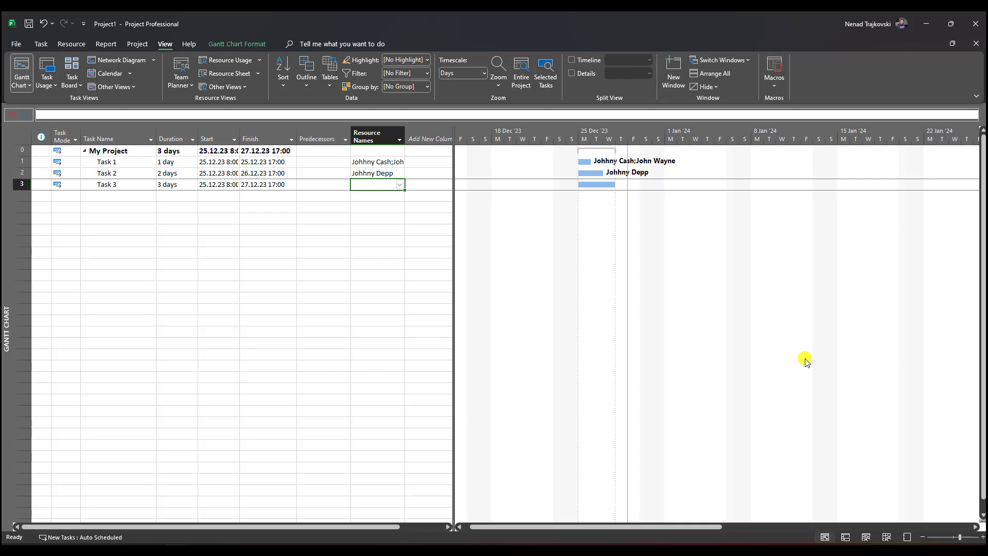
Step: Enter a misspelled person's name, one not on the resource list, as Task 3's resource
{"action": "type", "text": "J"}
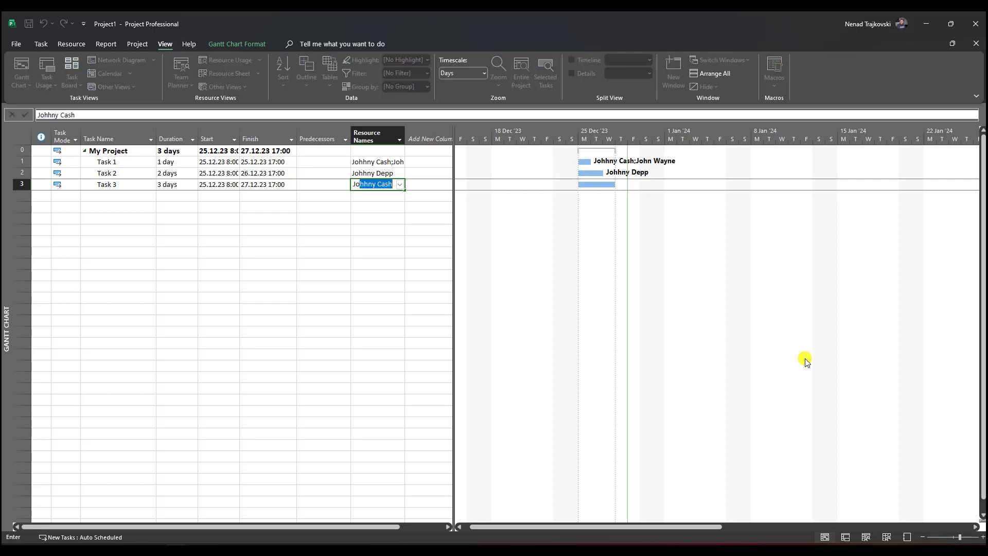
{"action": "type", "text": "onh Wayne"}
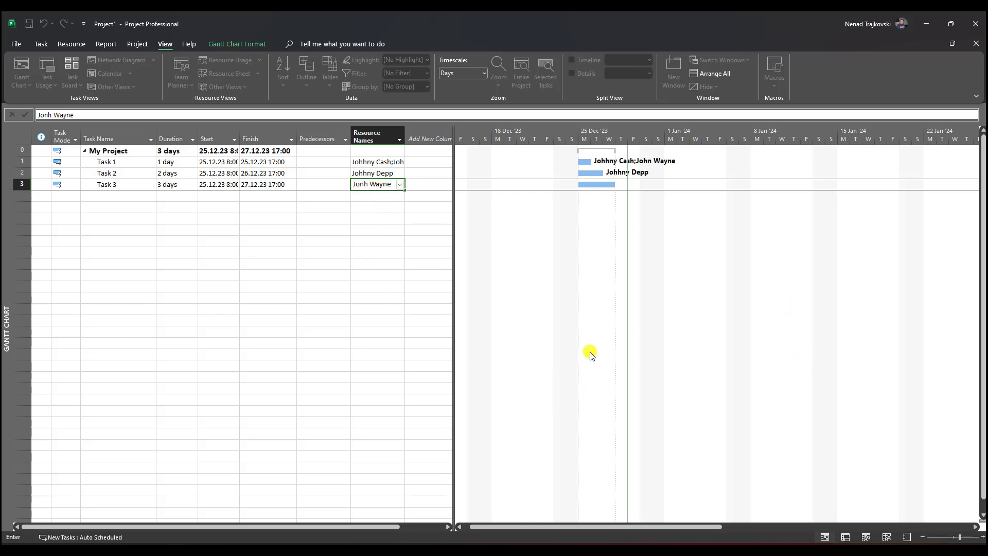
{"action": "key", "text": "Return"}
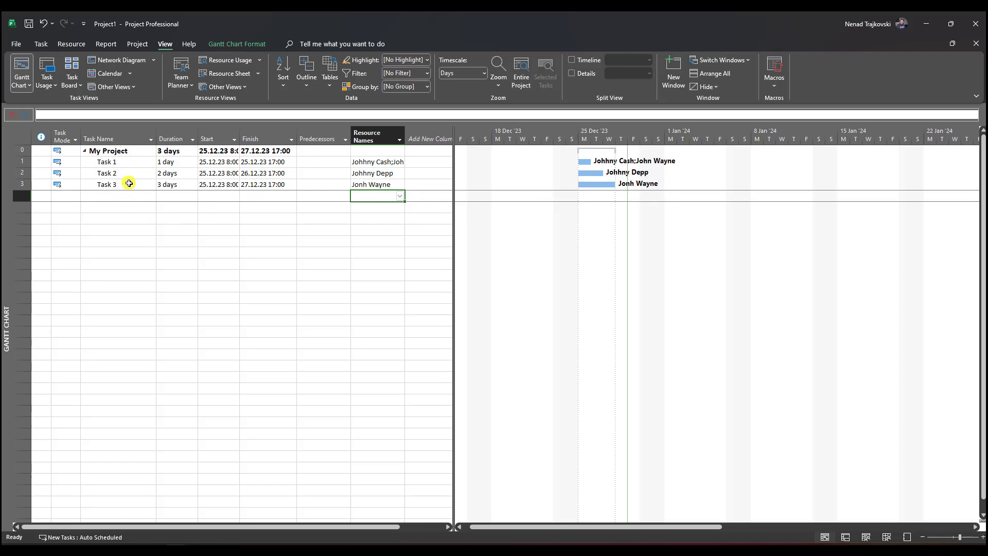
Step: Confirm the auto-created resource exists, then clear the misspelled resource from Task 3
{"action": "left_click", "coordinate": [219, 73]}
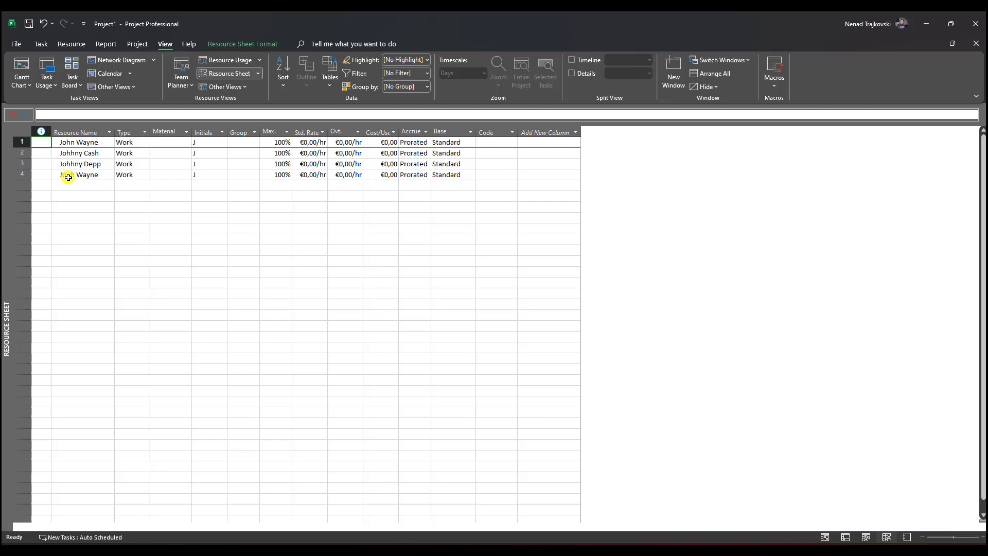
{"action": "left_click", "coordinate": [23, 84]}
{"action": "left_click", "coordinate": [203, 258]}
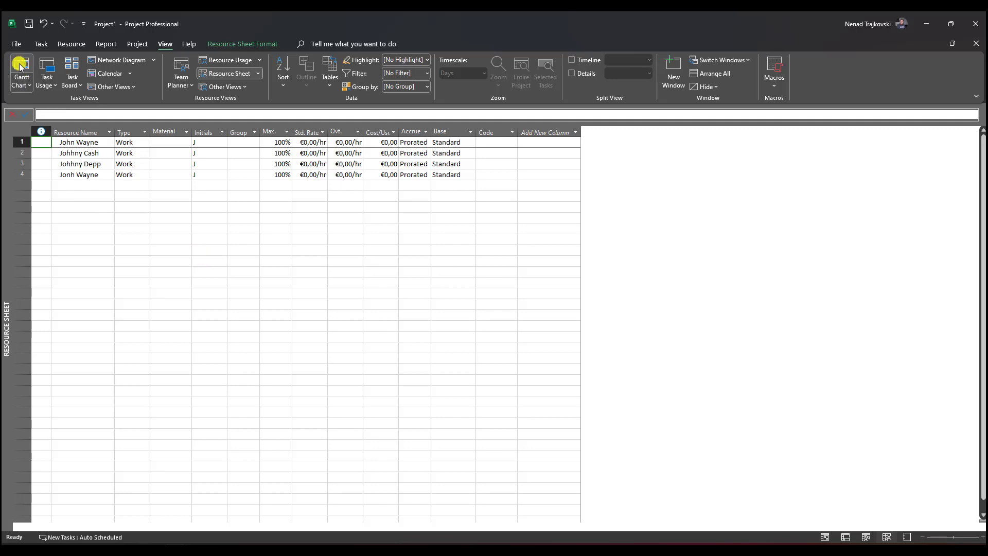
{"action": "left_click", "coordinate": [20, 70]}
{"action": "left_click", "coordinate": [379, 184]}
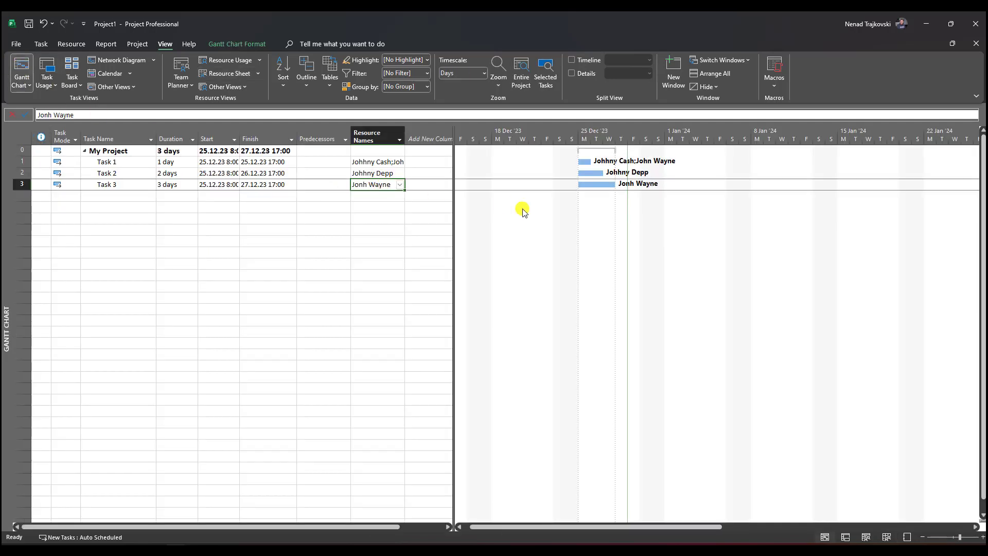
{"action": "key", "text": "Delete"}
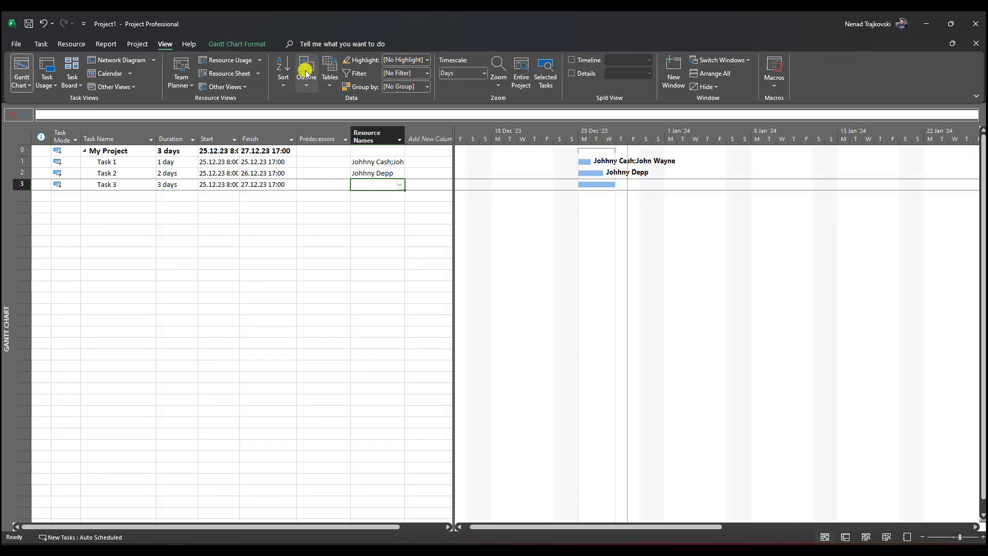
Step: Delete the auto-created fourth resource row and verify only three resources remain
{"action": "left_click", "coordinate": [227, 73]}
{"action": "left_click", "coordinate": [18, 174]}
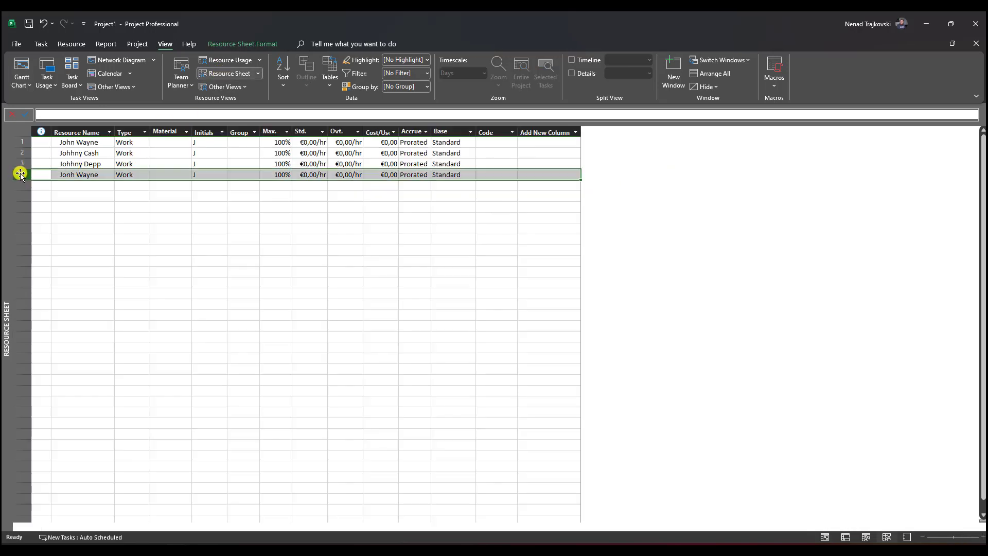
{"action": "key", "text": "Delete"}
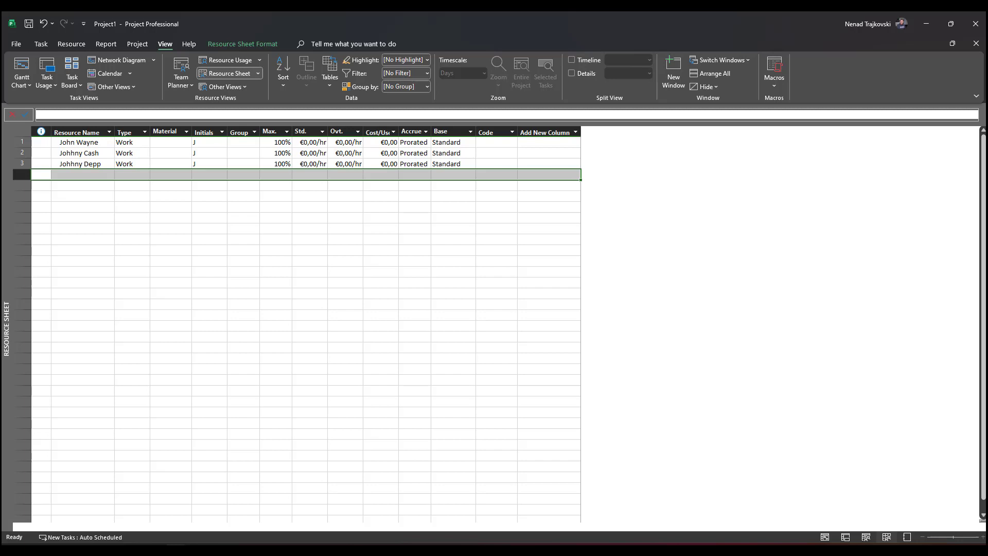
{"action": "left_click", "coordinate": [21, 67]}
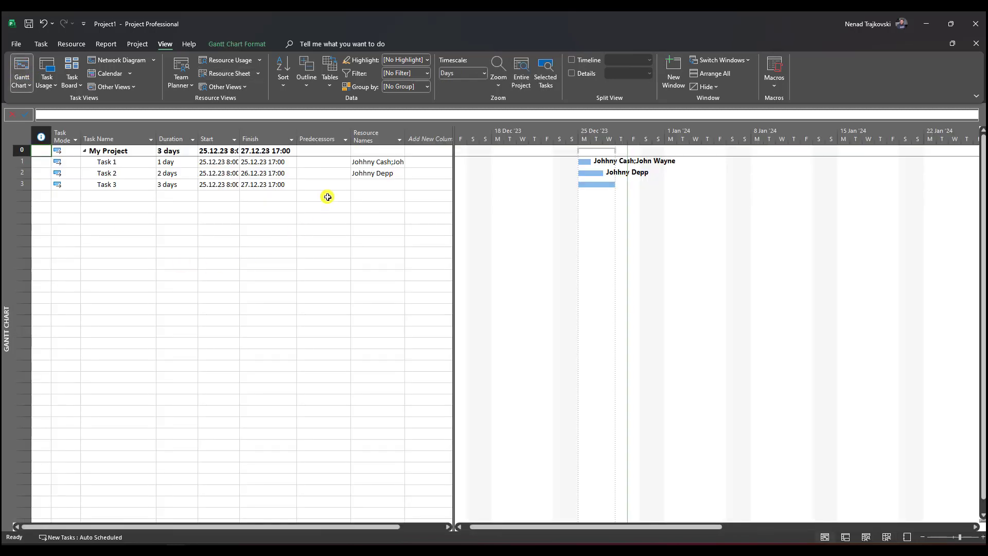
{"action": "left_click", "coordinate": [397, 186]}
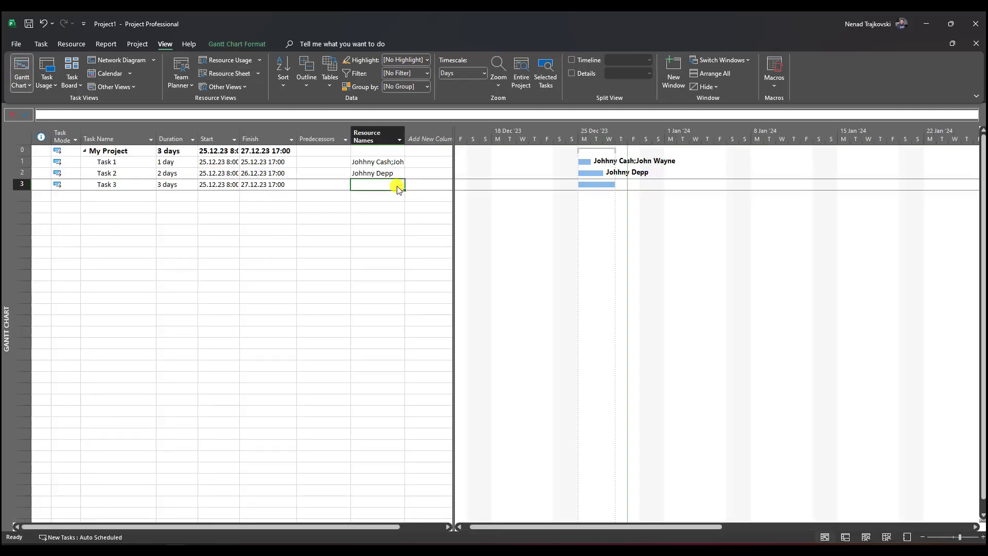
{"action": "left_click", "coordinate": [222, 73]}
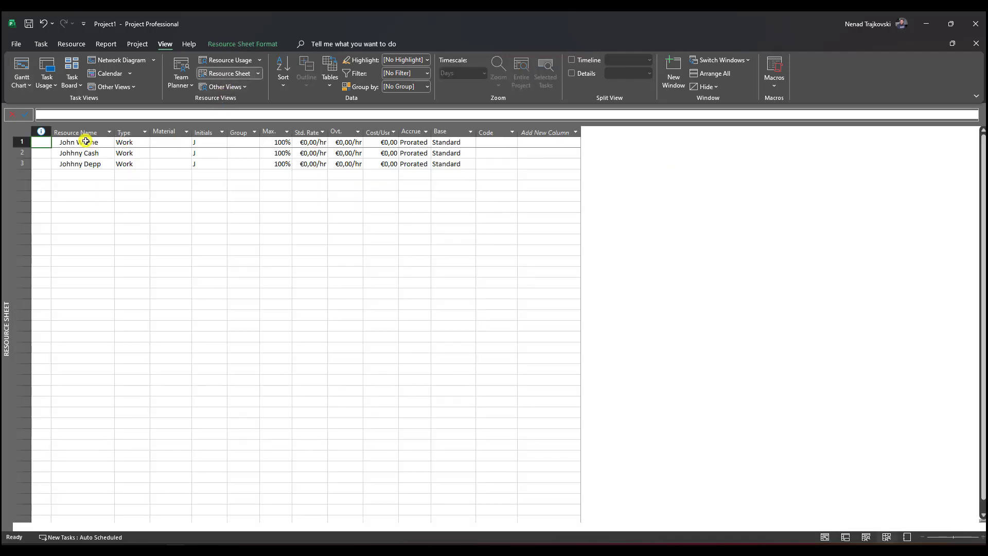
{"action": "left_click", "coordinate": [21, 66]}
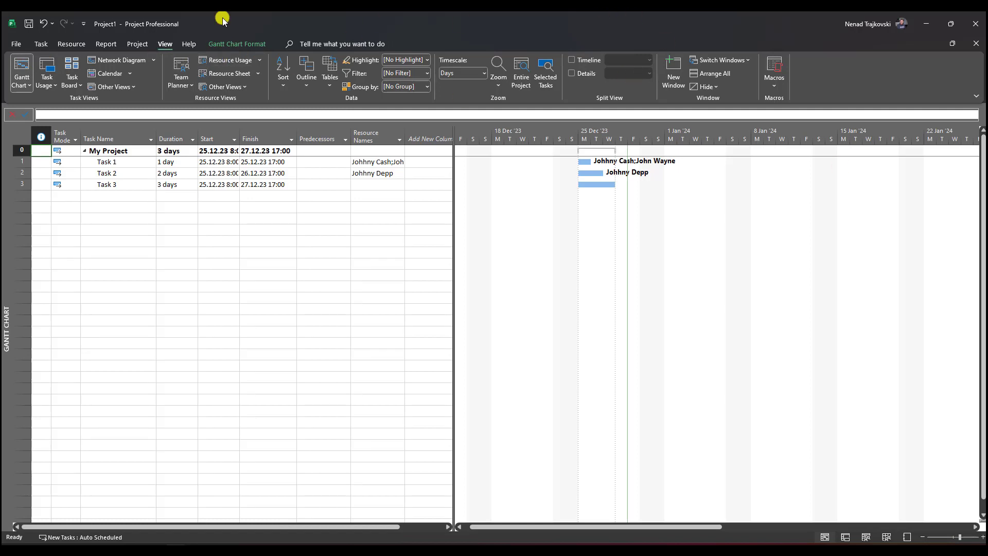
Step: Turn off 'Automatically add new resources and tasks' for Project1 in the Advanced options
{"action": "left_click", "coordinate": [17, 46]}
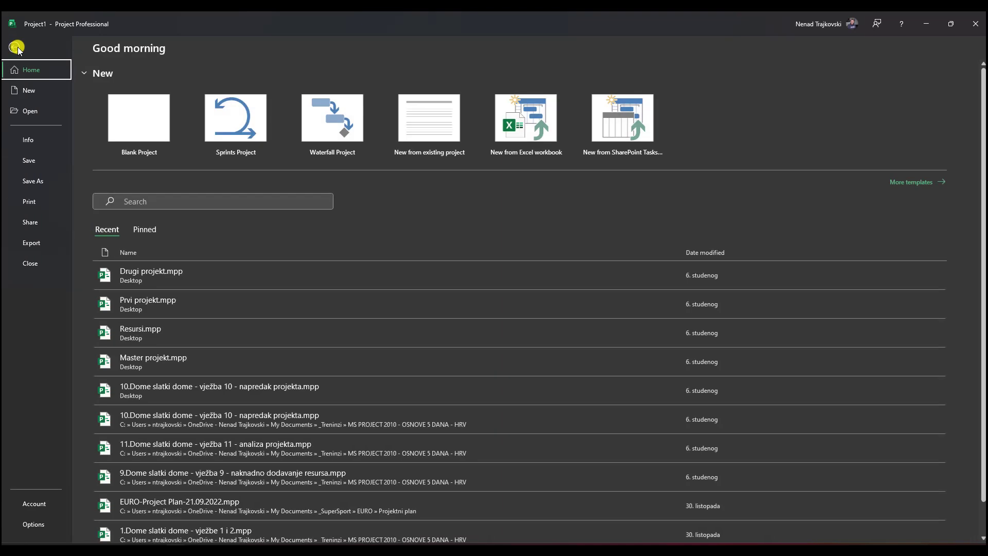
{"action": "key", "text": "Escape"}
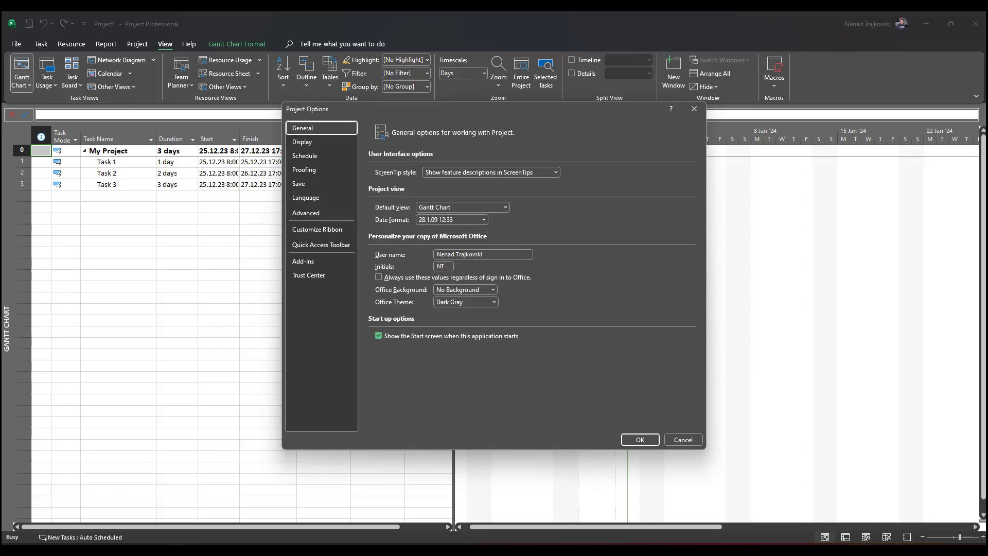
{"action": "left_click", "coordinate": [305, 212]}
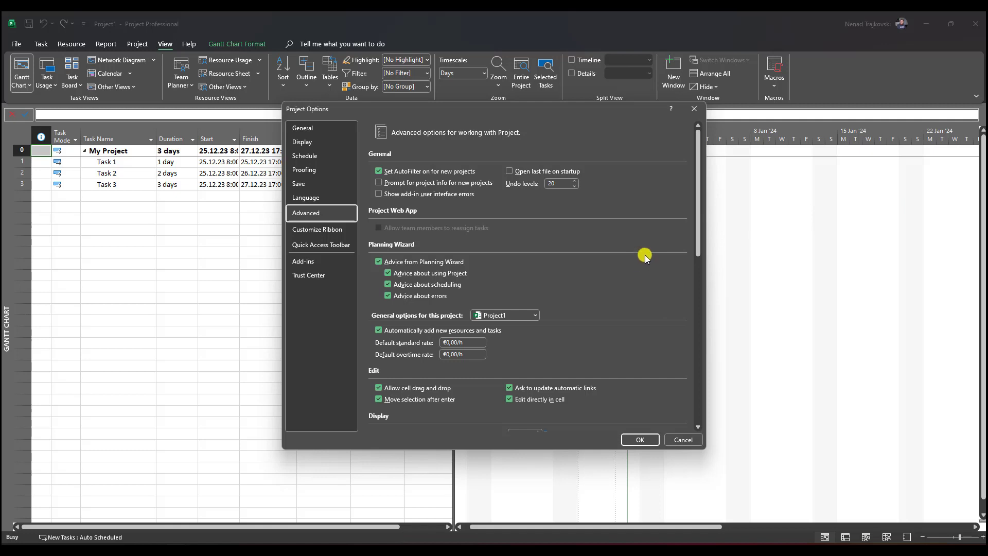
{"action": "left_click", "coordinate": [521, 316]}
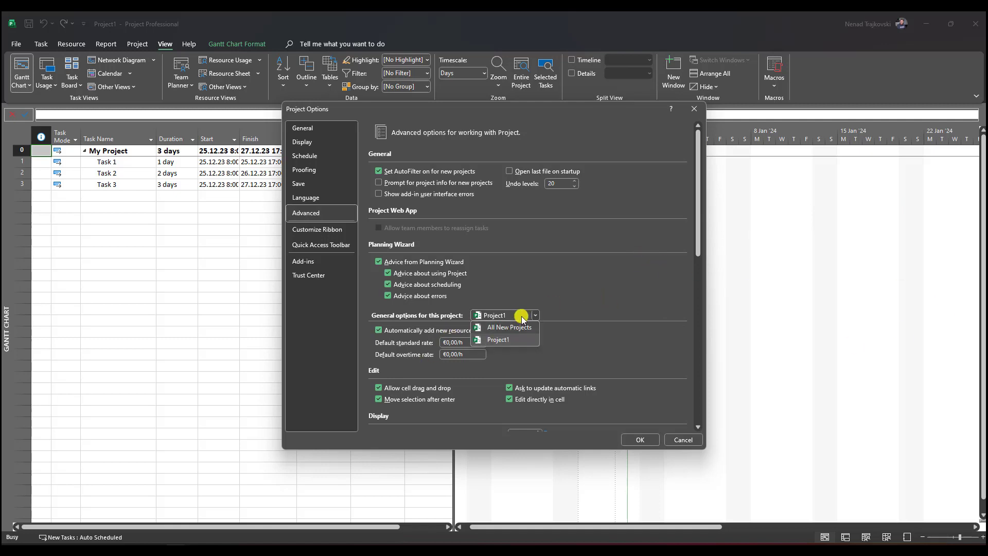
{"action": "left_click", "coordinate": [508, 340]}
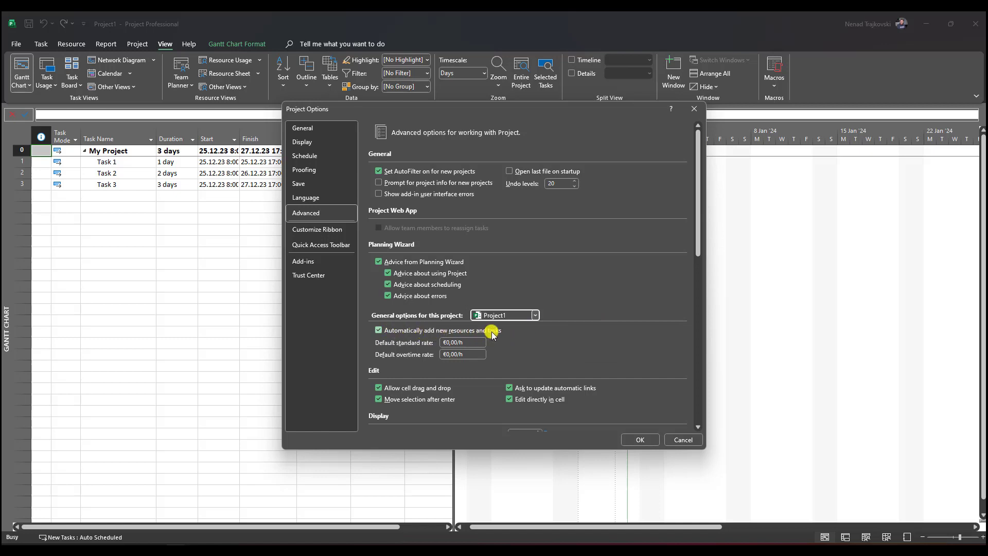
{"action": "left_click", "coordinate": [379, 331]}
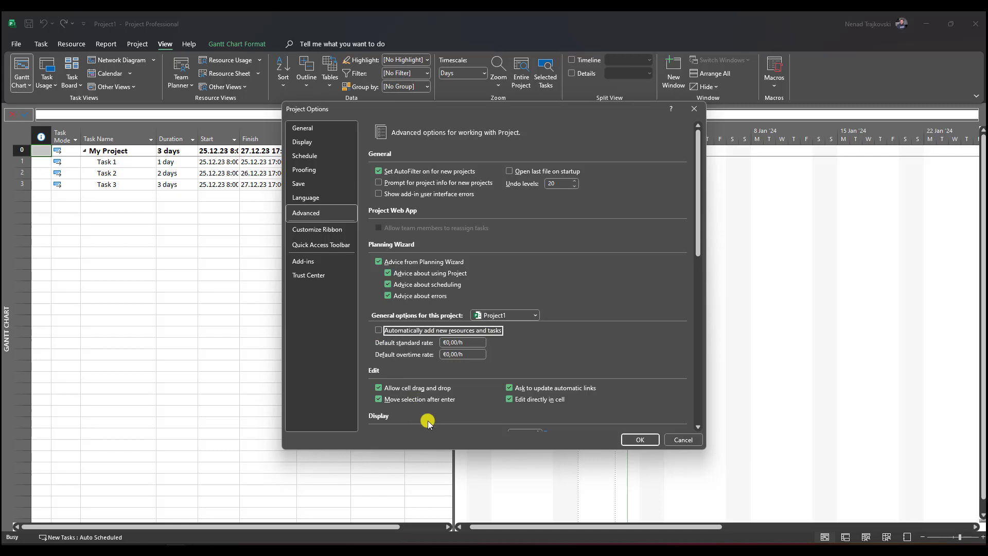
{"action": "left_click", "coordinate": [640, 440]}
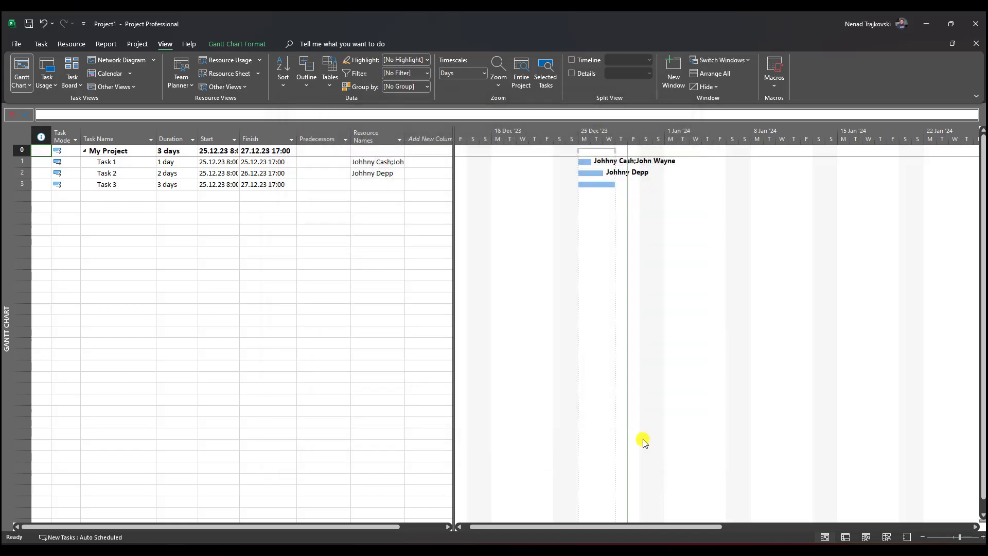
{"action": "left_click", "coordinate": [389, 183]}
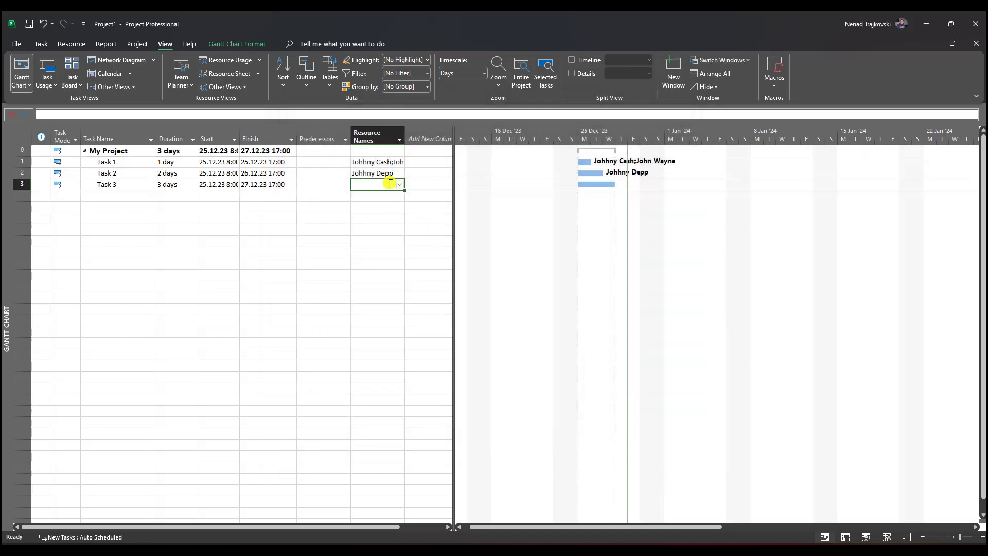
{"action": "type", "text": "Joi"}
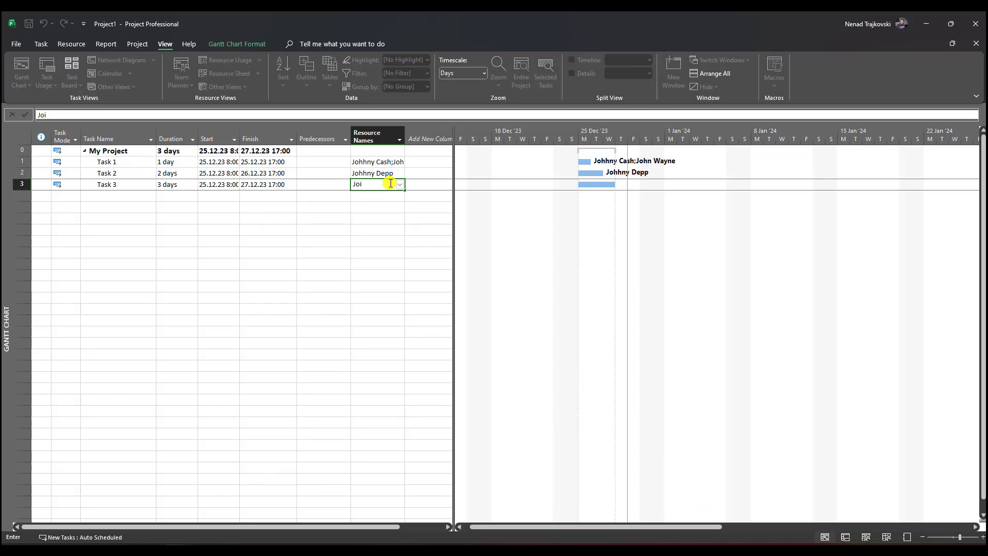
{"action": "type", "text": "nh Wayne"}
{"action": "key", "text": "Return"}
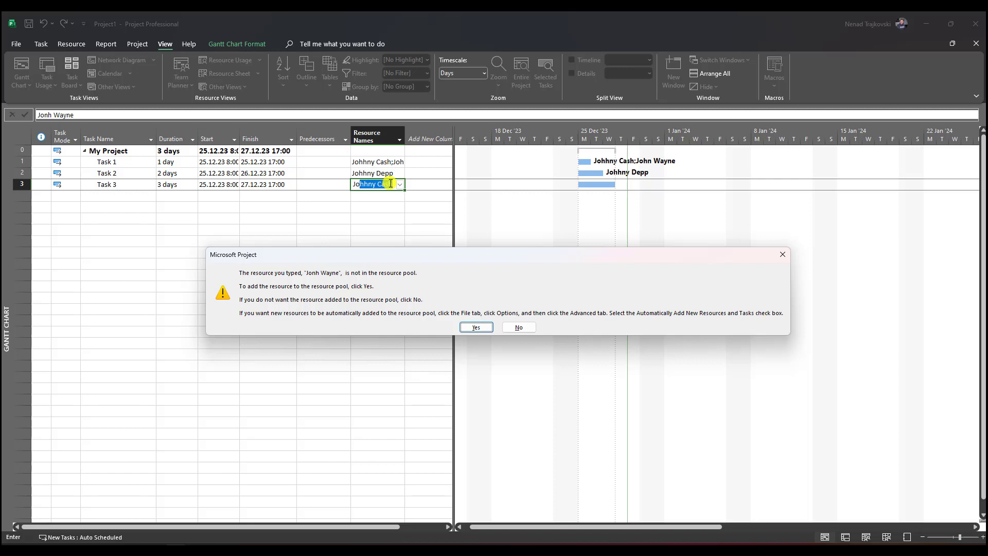
{"action": "key", "text": "n"}
{"action": "key", "text": "BackSpace"}
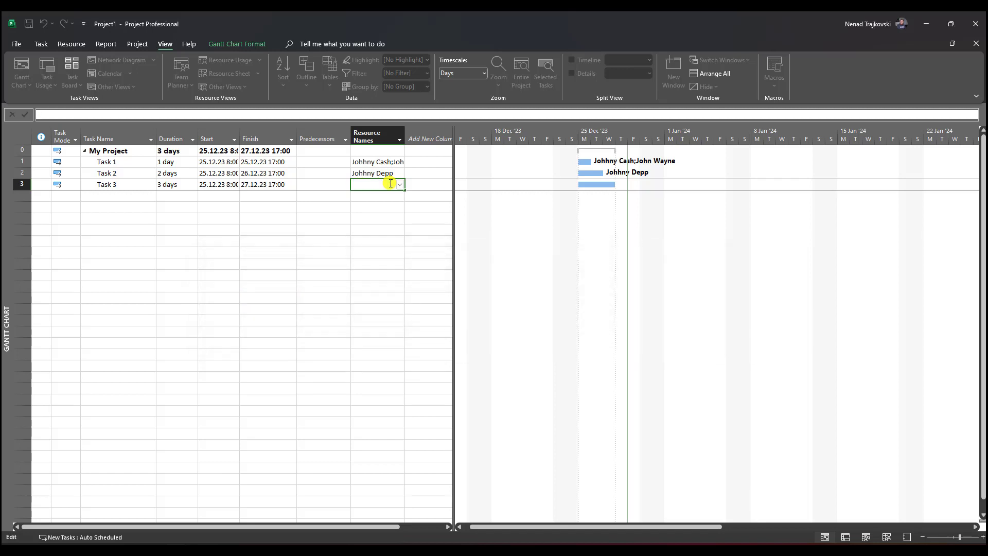
{"action": "type", "text": "Mary"}
{"action": "key", "text": "Return"}
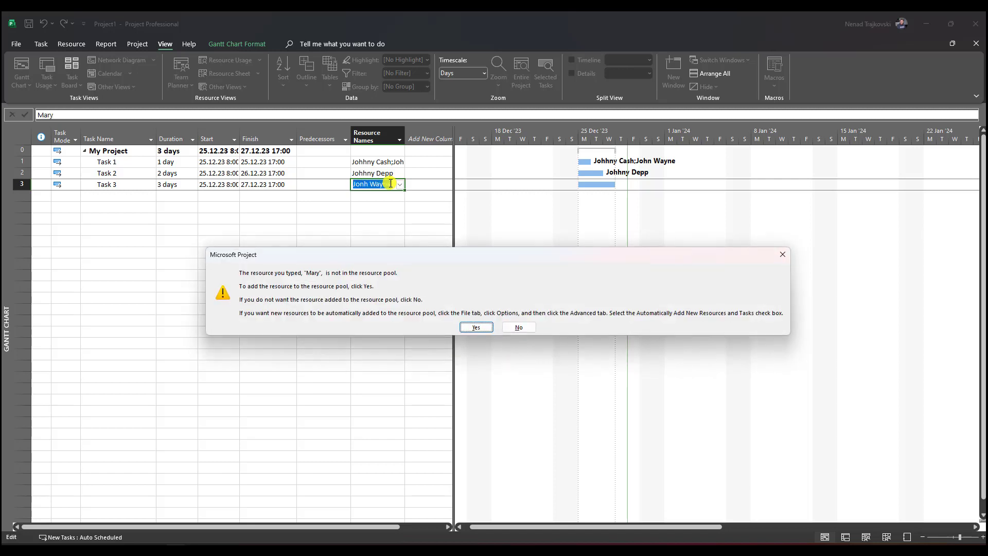
{"action": "key", "text": "n"}
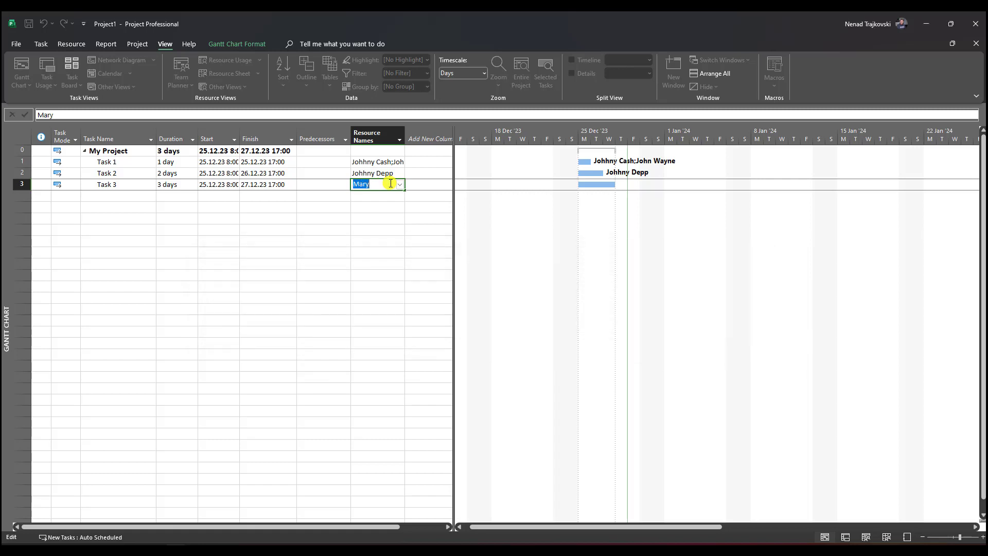
{"action": "key", "text": "BackSpace"}
Step: Add two new resources, entering each person's name in the resource sheet's empty rows
{"action": "left_click", "coordinate": [217, 218]}
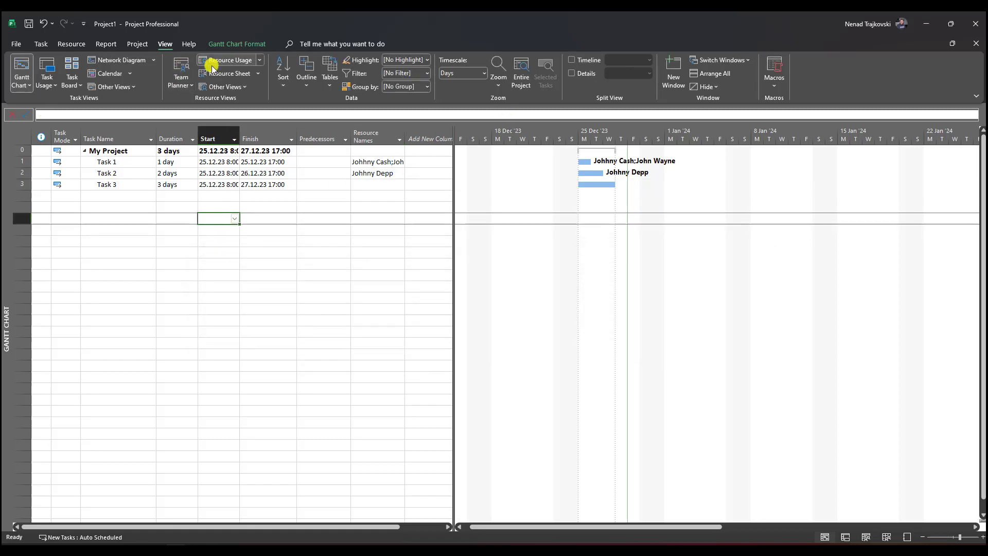
{"action": "left_click", "coordinate": [215, 73]}
{"action": "left_click", "coordinate": [103, 178]}
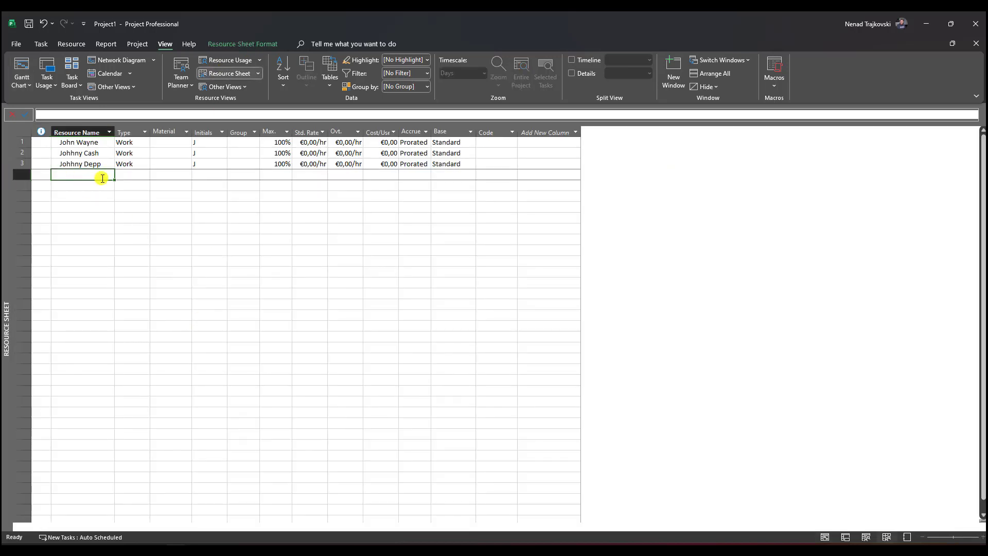
{"action": "type", "text": "Mary"}
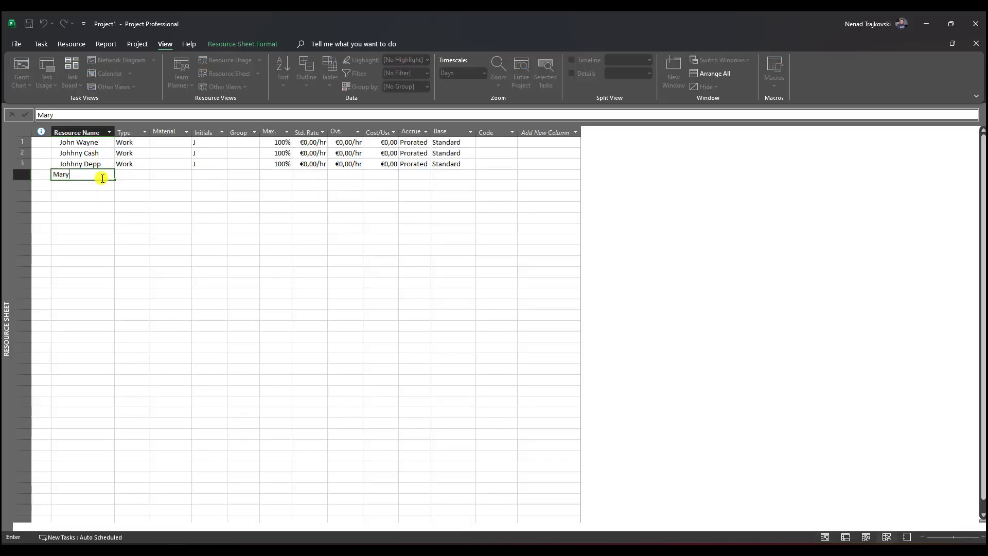
{"action": "key", "text": "Return"}
{"action": "type", "text": "Nenad"}
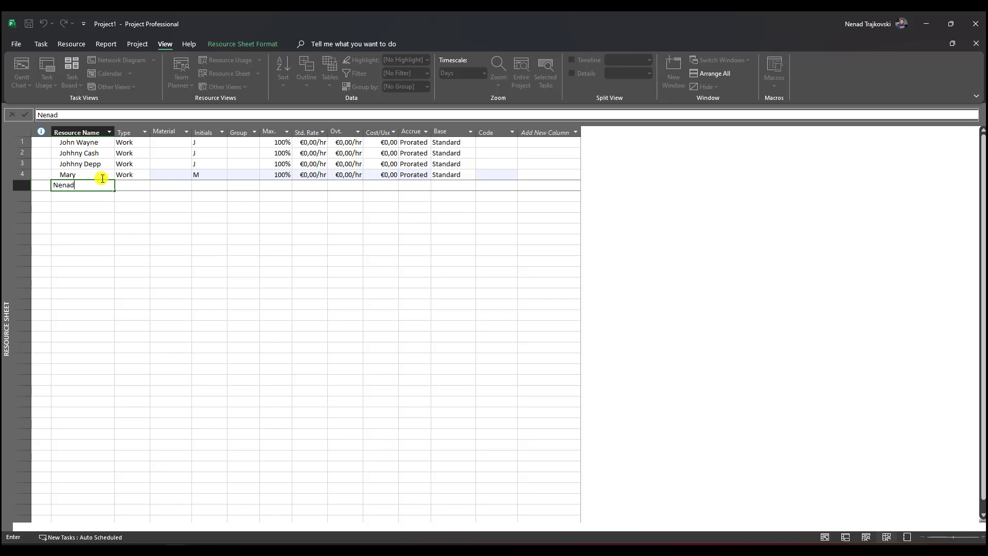
{"action": "key", "text": "Return"}
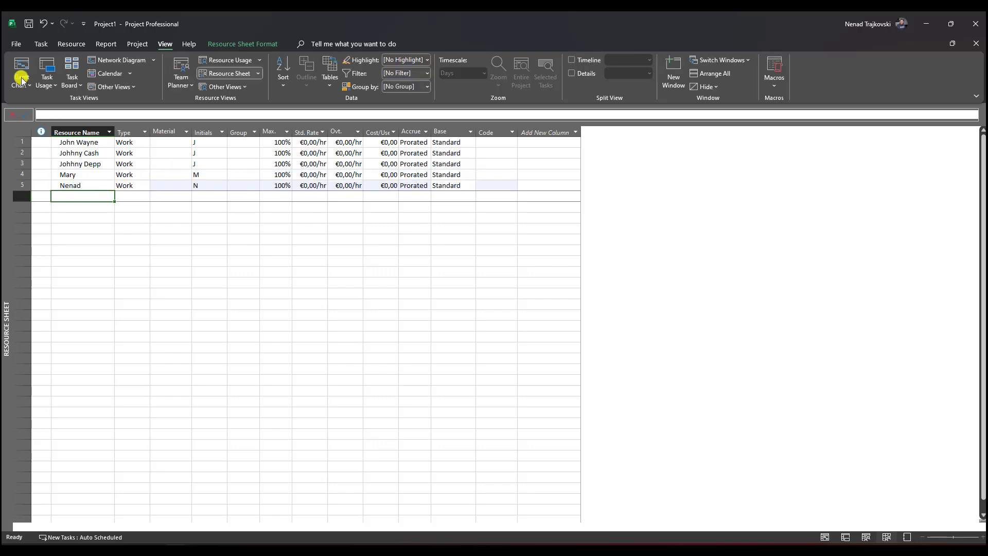
Step: Assign both newly added resources to Task 3 in the Gantt chart
{"action": "left_click", "coordinate": [23, 72]}
{"action": "left_click", "coordinate": [402, 185]}
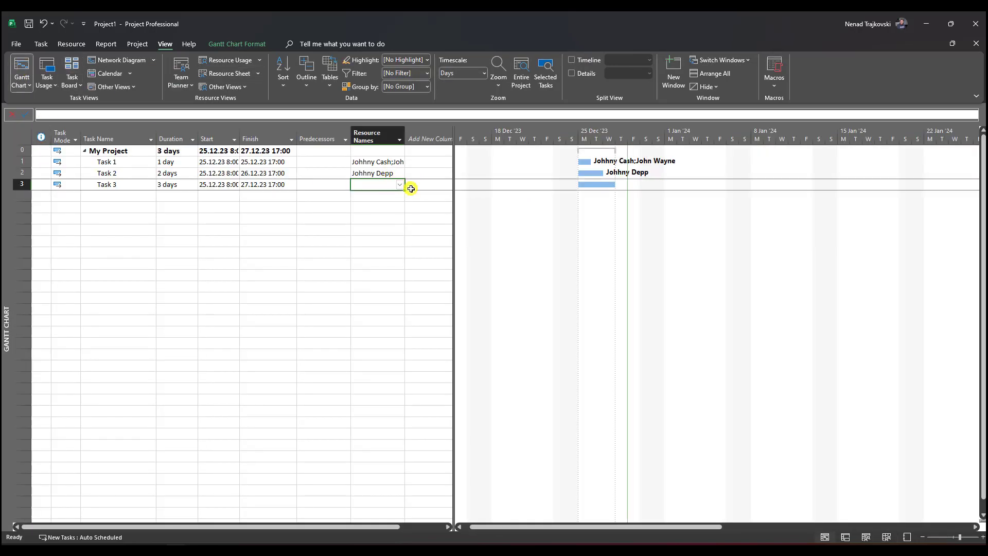
{"action": "left_click", "coordinate": [402, 185]}
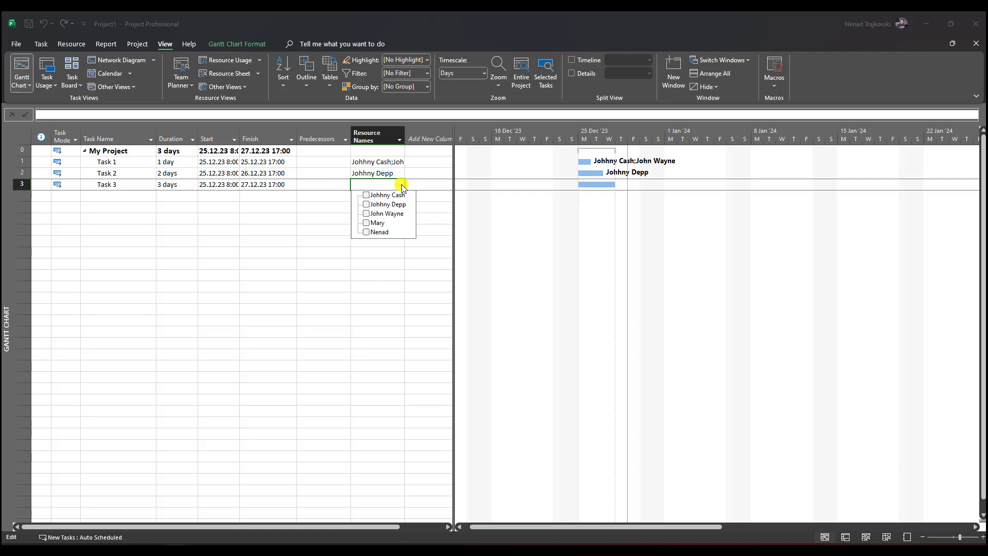
{"action": "left_click", "coordinate": [386, 213]}
{"action": "left_click", "coordinate": [382, 215]}
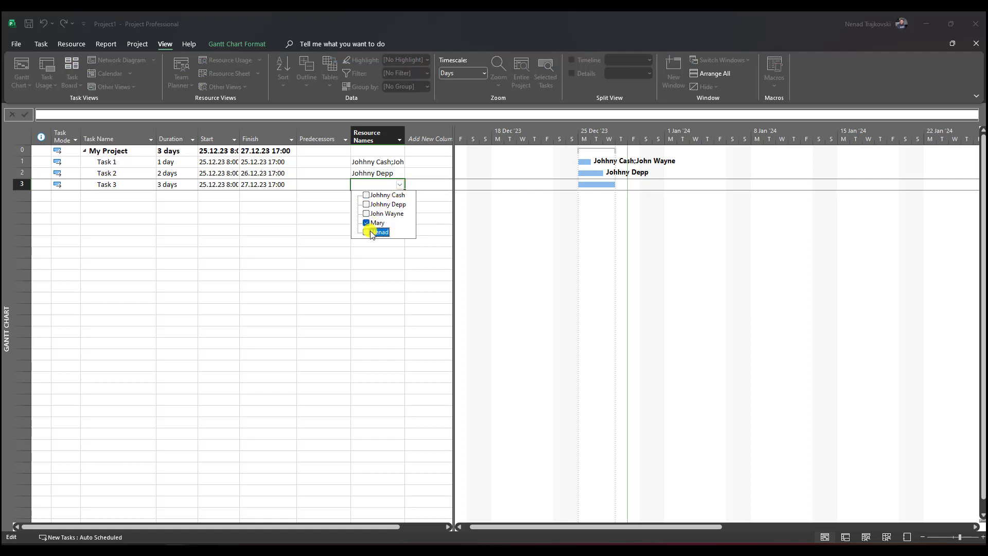
{"action": "left_click", "coordinate": [277, 299]}
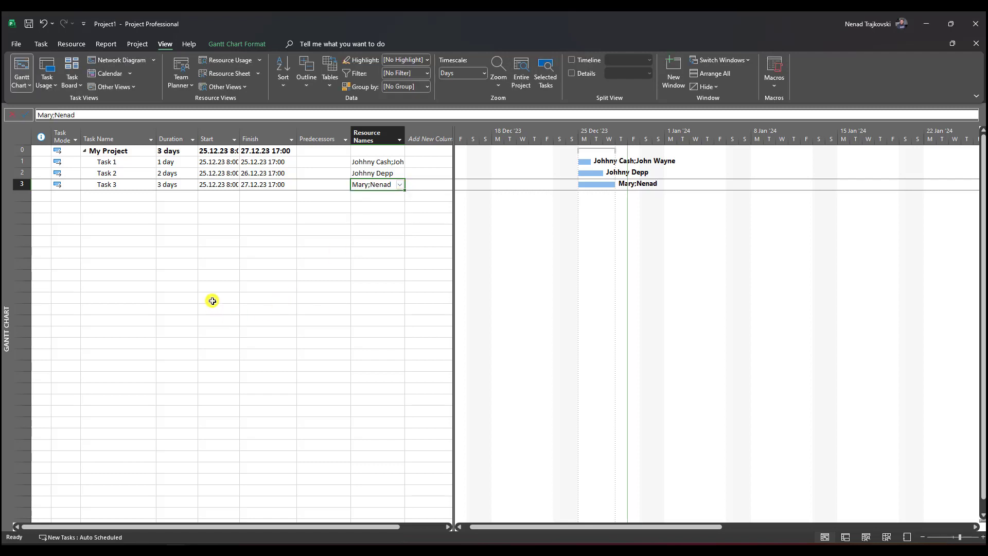